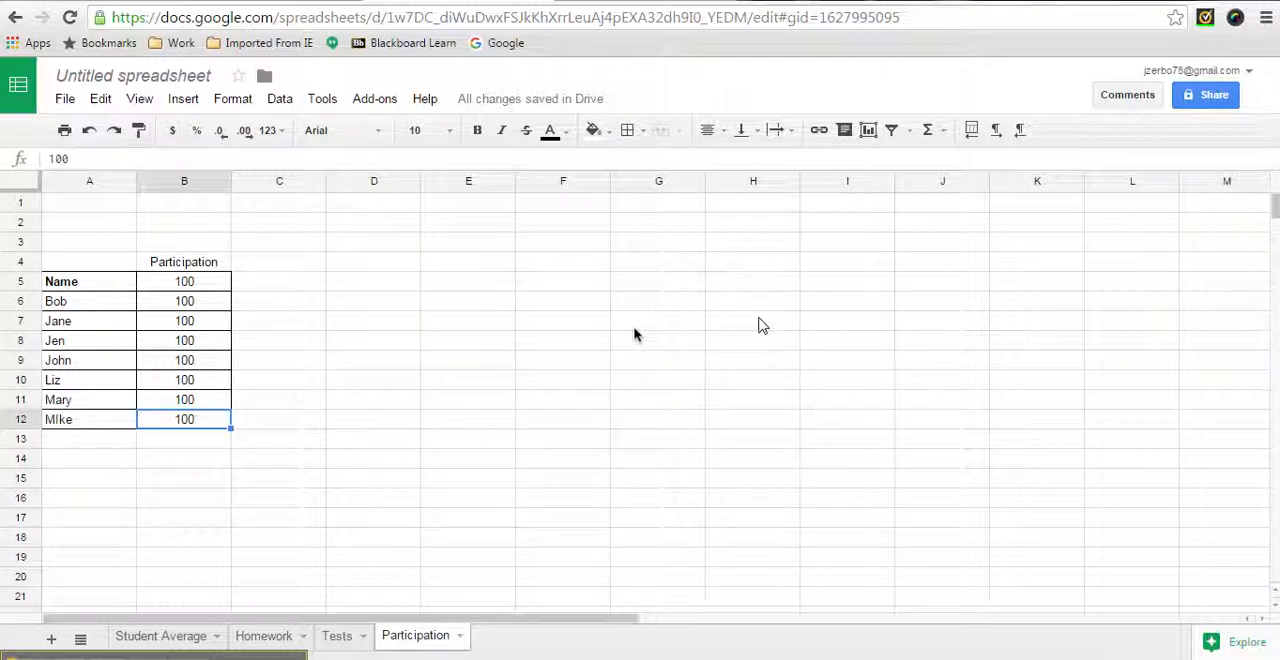
On the Homework sheet, select row 6 and open Explore to review its summary statistics and suggested bar chart
left_click(248, 645)
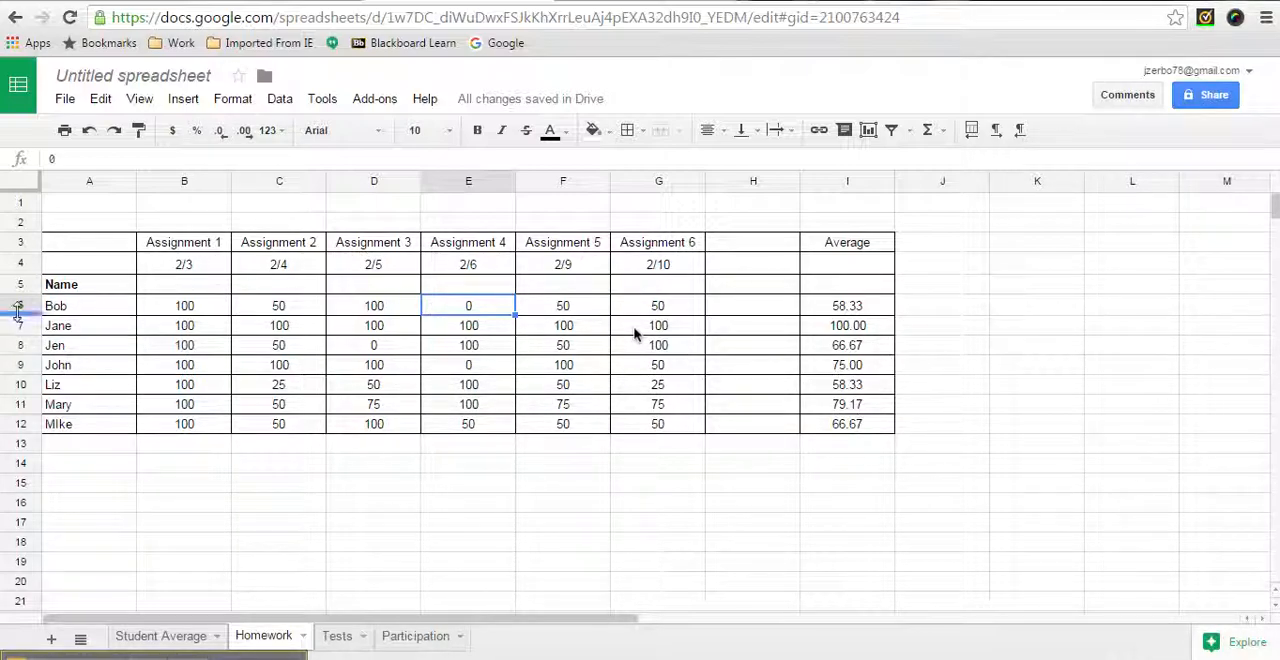
left_click(17, 306)
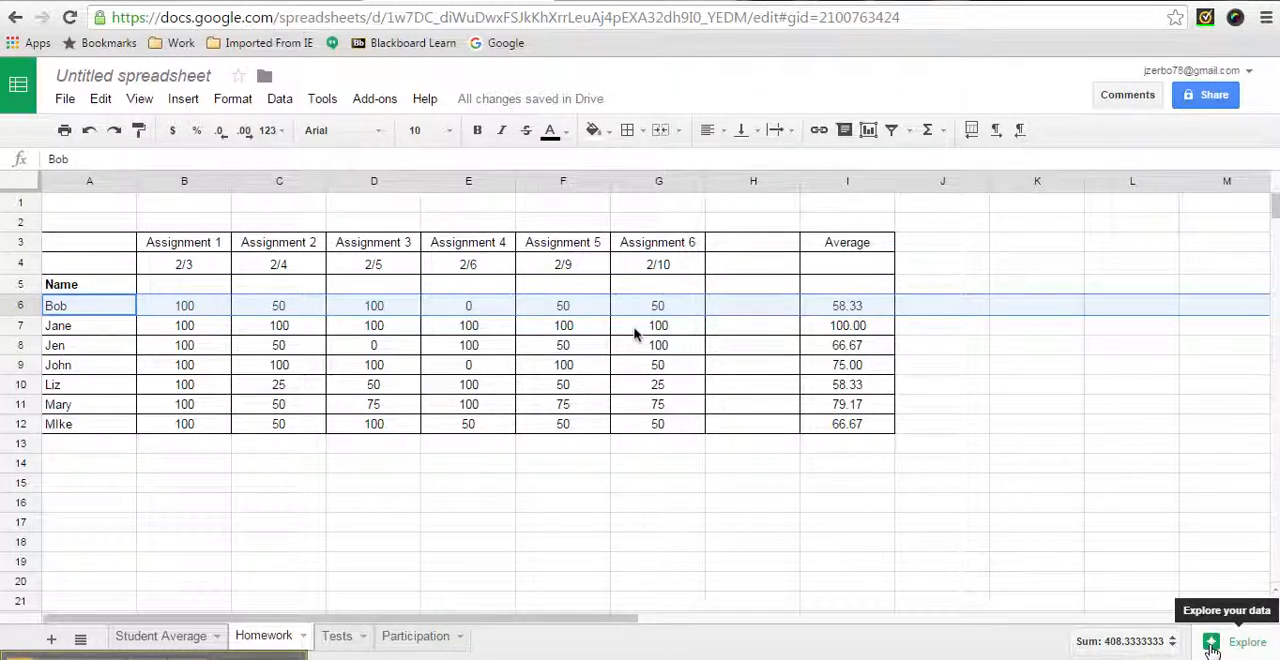
left_click(1212, 646)
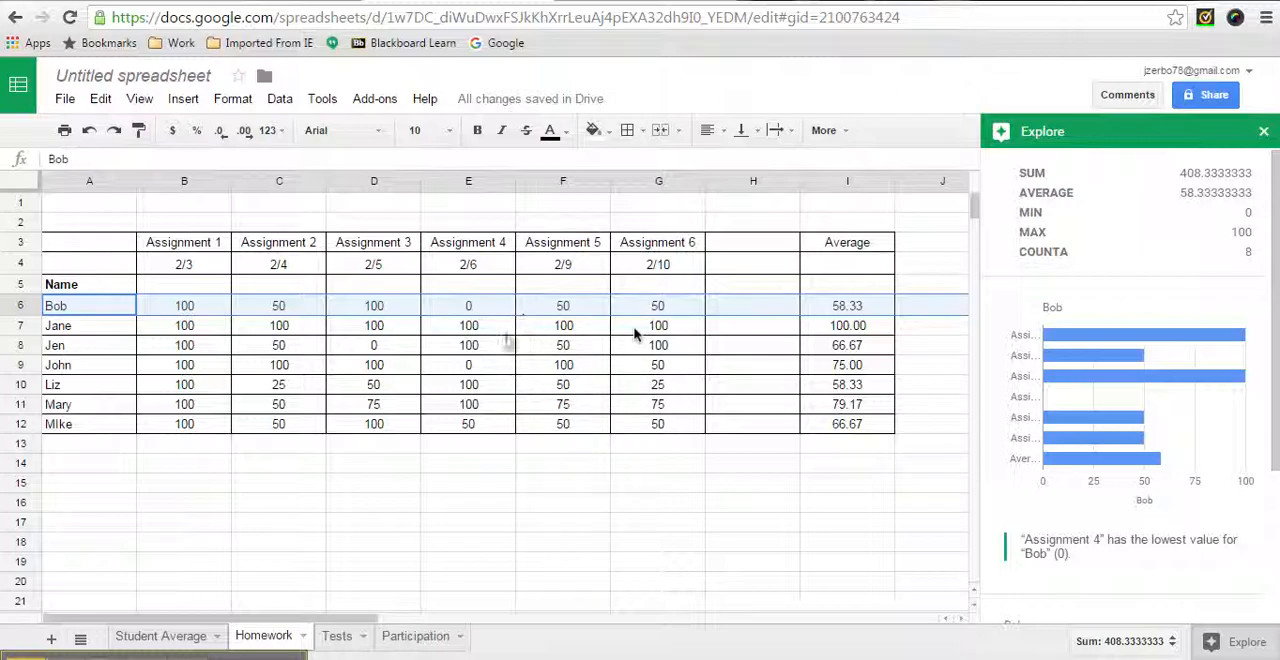
scroll(1056, 257, "down", 1)
scroll(1053, 259, "up", 1)
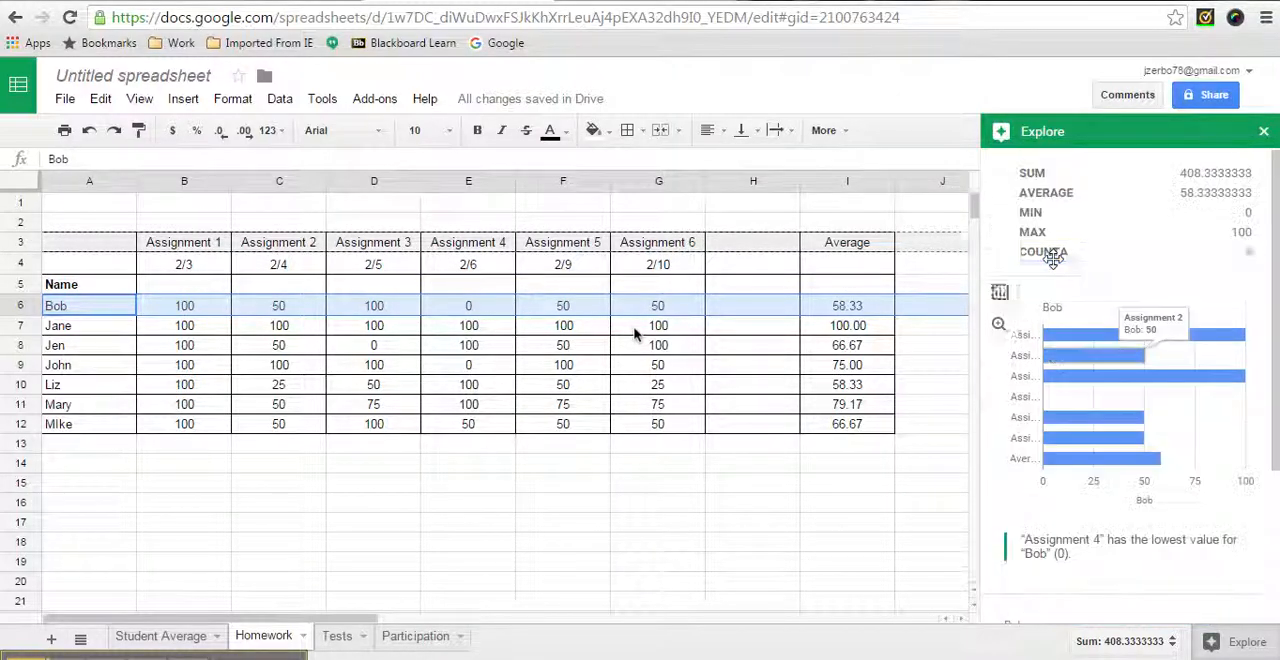
scroll(1050, 275, "down", 1)
mouse_move(1090, 280)
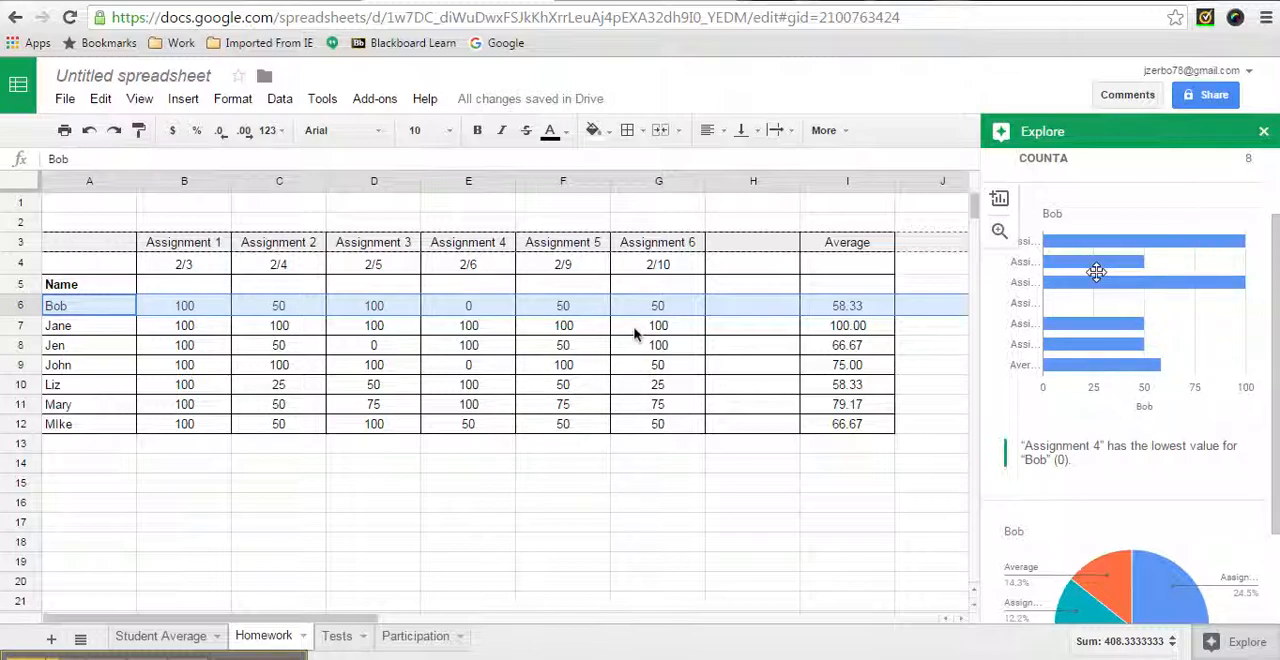
Insert the suggested bar chart of row 6's scores into the Homework sheet and delete it again
left_click(998, 202)
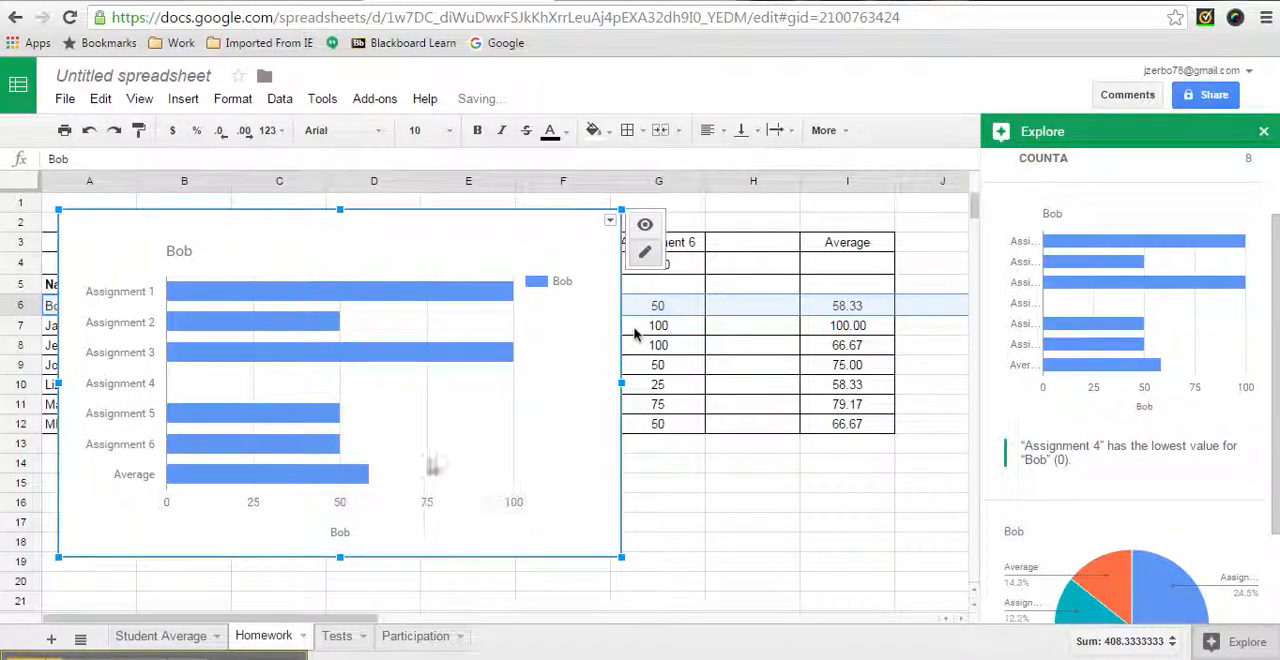
left_click_drag(432, 466, 527, 497)
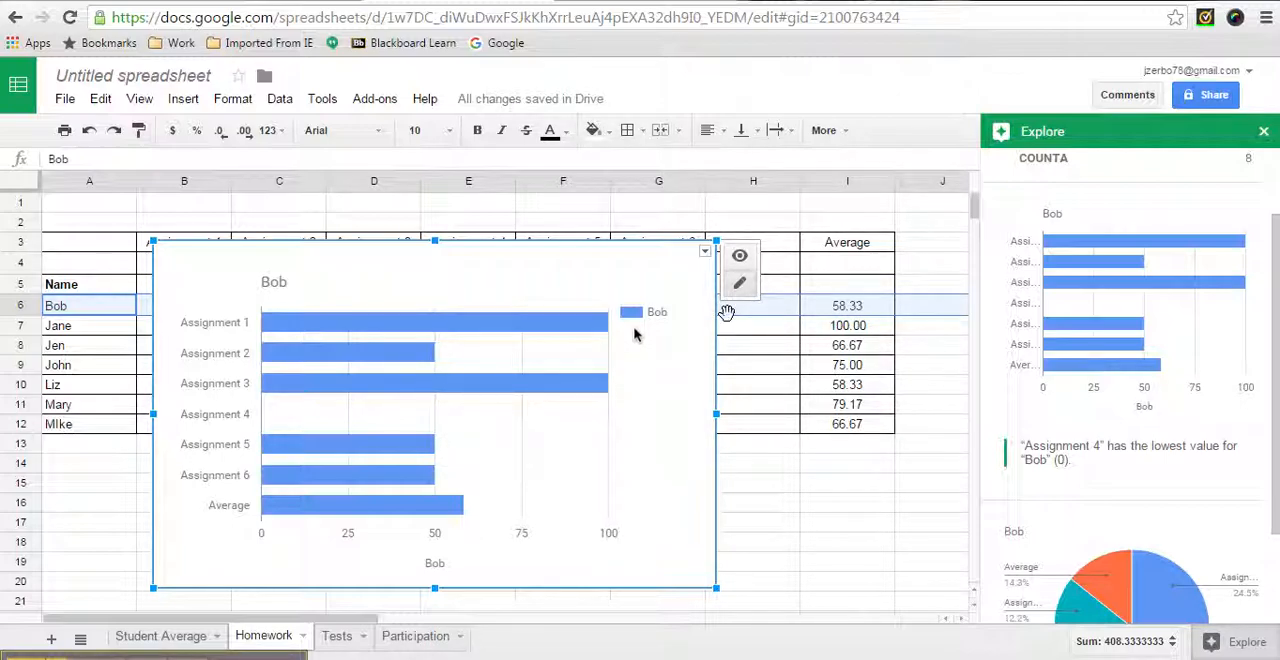
left_click(706, 252)
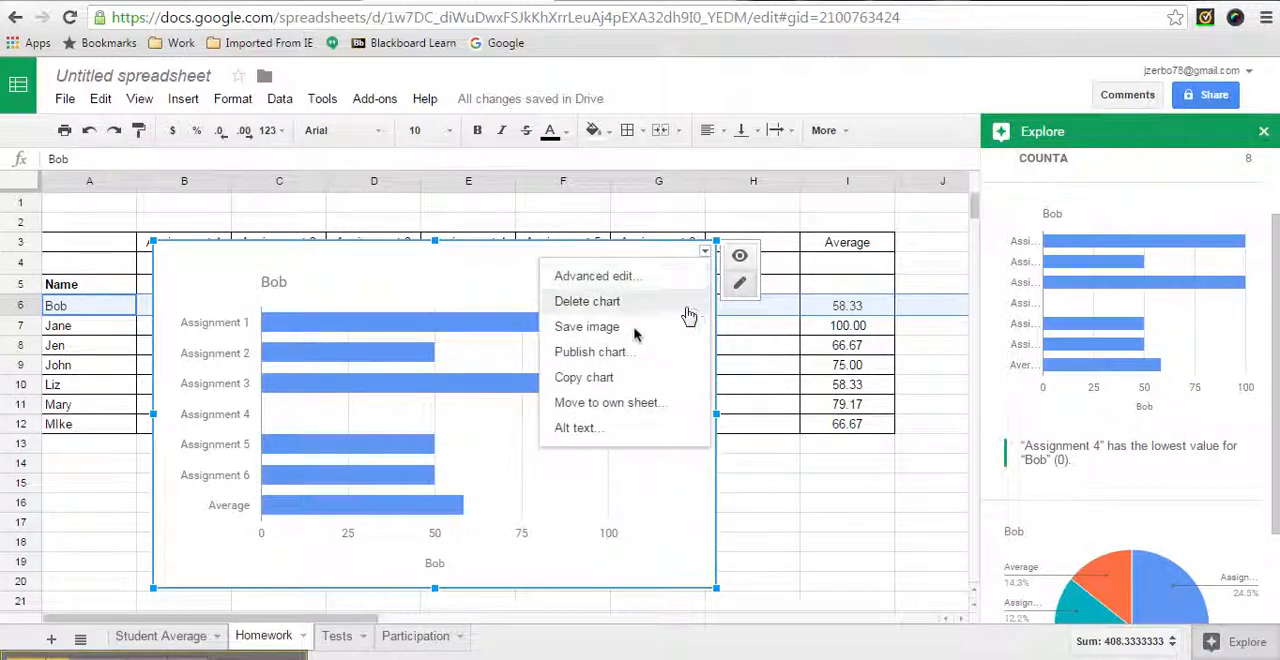
left_click(630, 298)
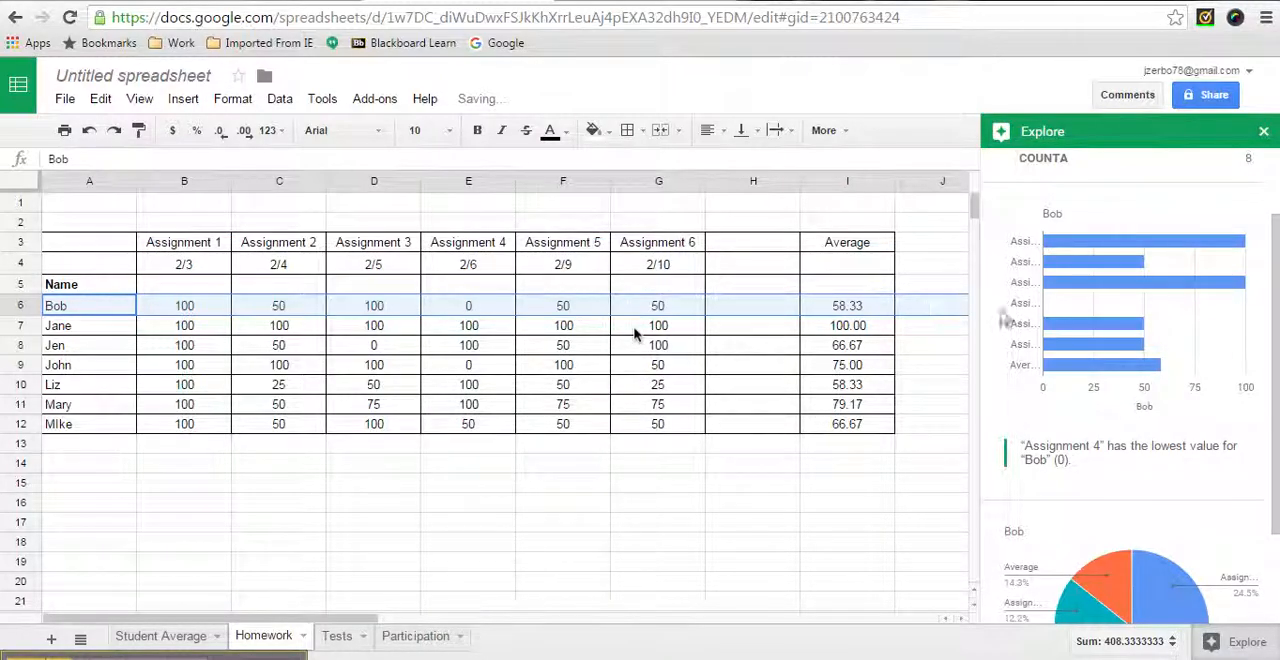
Review the suggested pie chart for row 6 and return to the summary statistics in Explore
scroll(1100, 300, "down", 2)
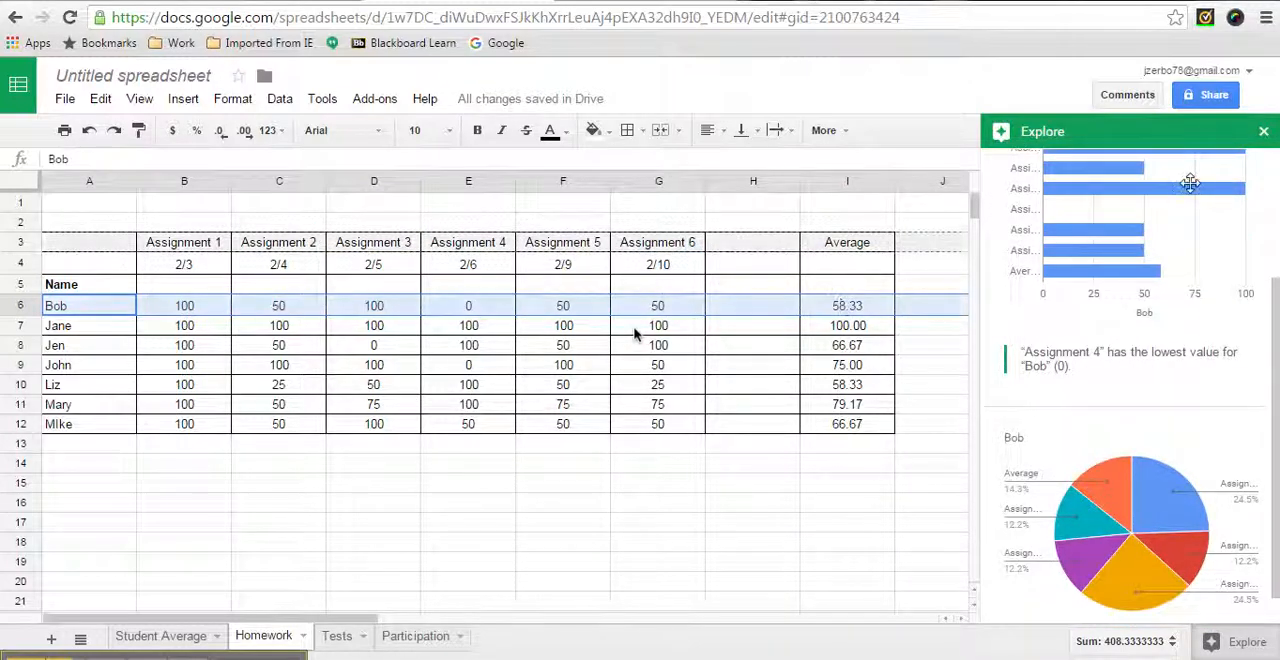
scroll(1015, 440, "down", 1)
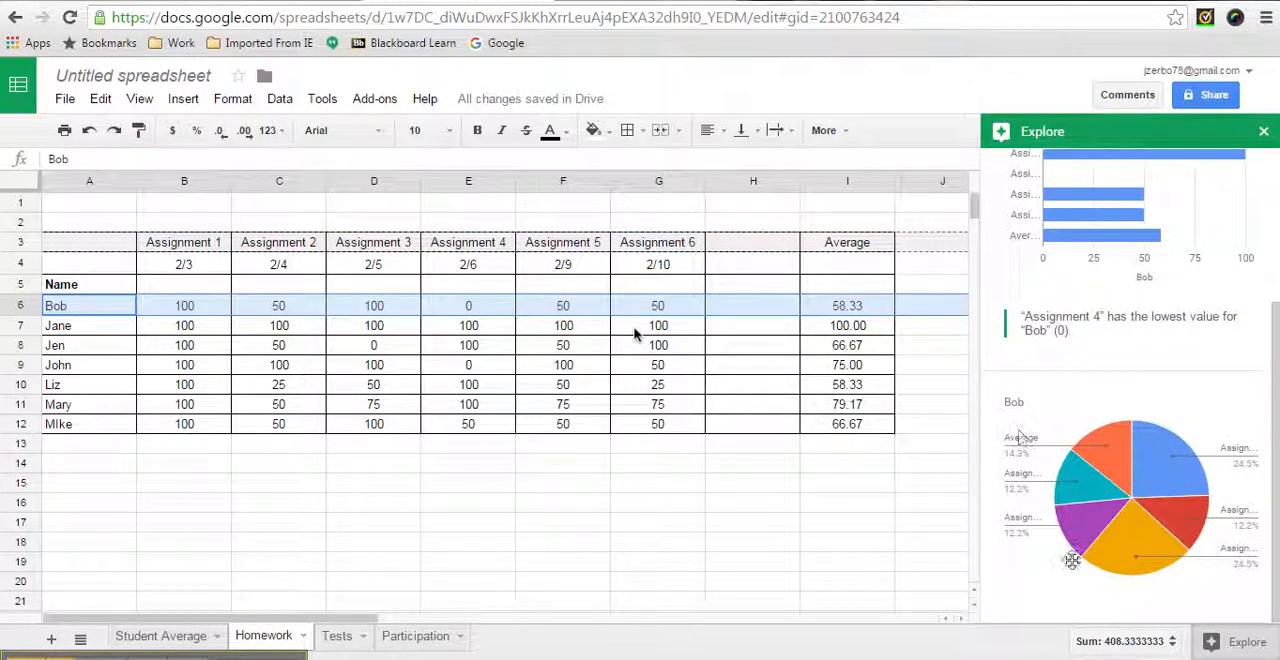
mouse_move(1161, 456)
scroll(1161, 456, "up", 4)
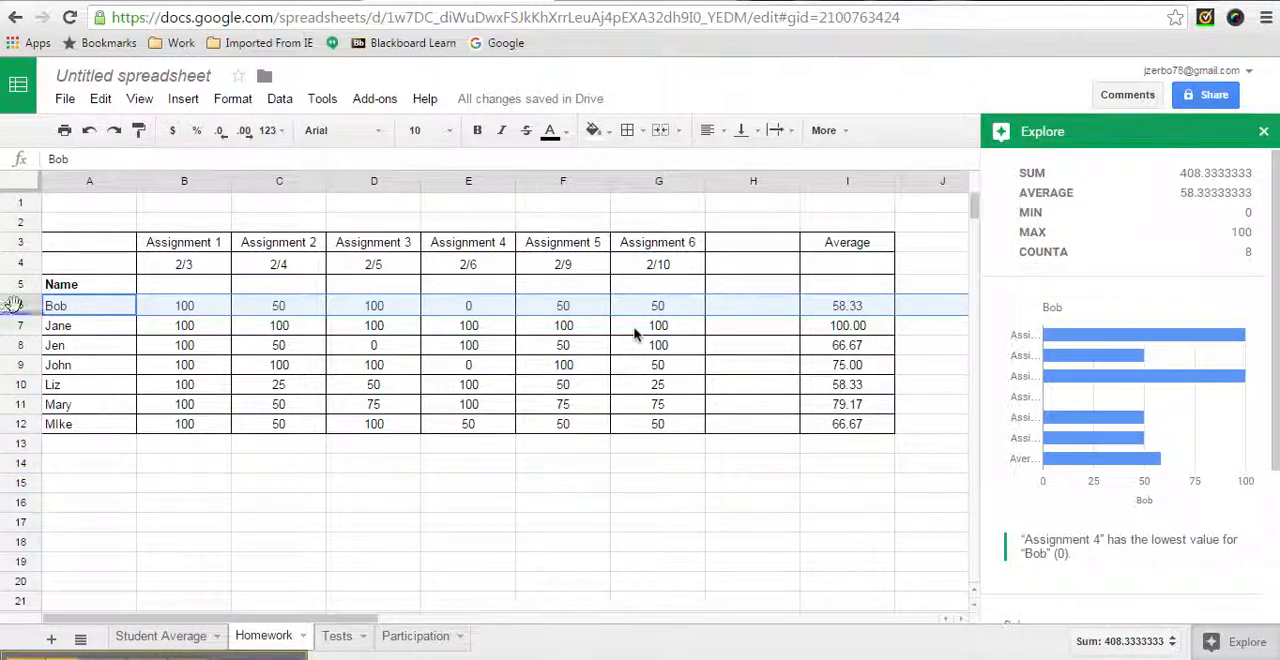
Select rows 6 through 12 on the Homework sheet and review the Explore statistics and combined bar chart for all students
left_click(62, 323)
left_click(62, 312)
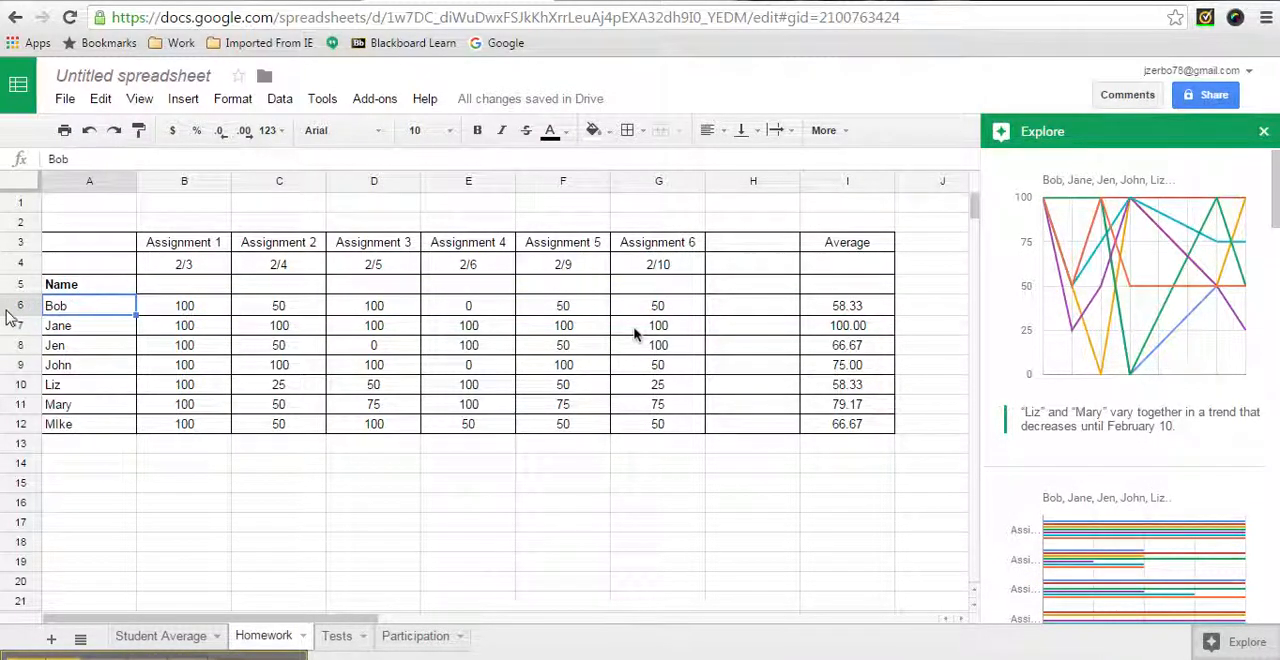
left_click_drag(10, 305, 14, 426)
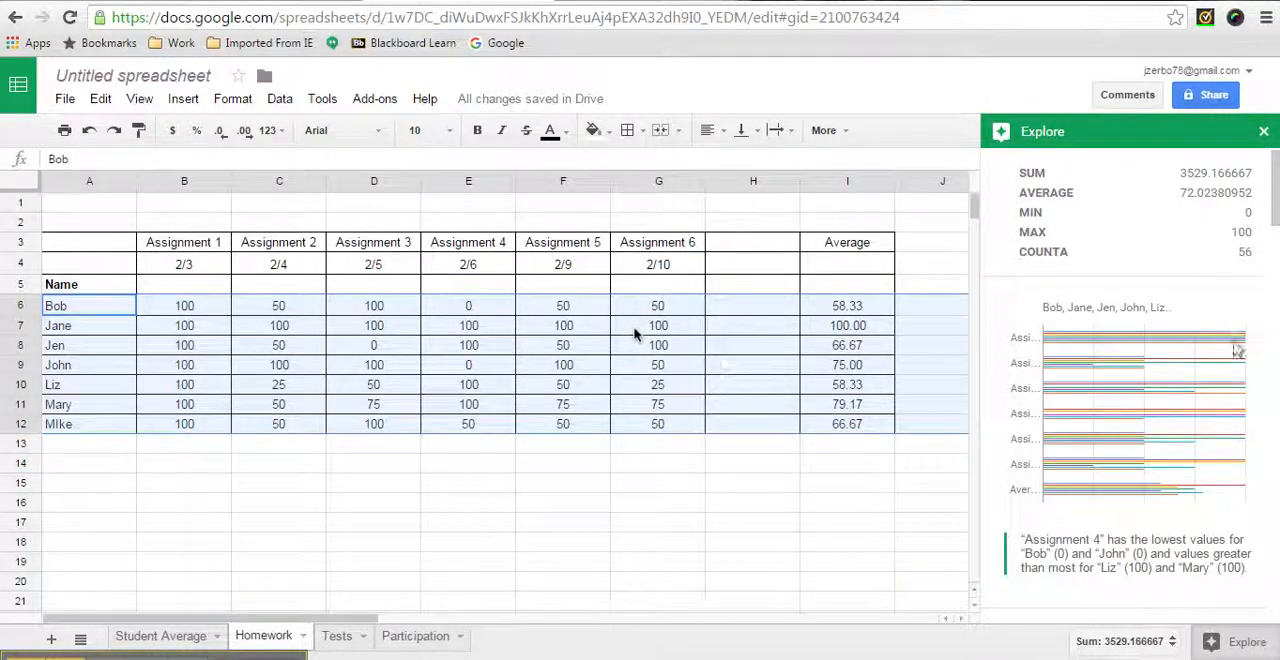
scroll(1130, 364, "down", 4)
scroll(1140, 364, "up", 4)
scroll(1143, 364, "down", 2)
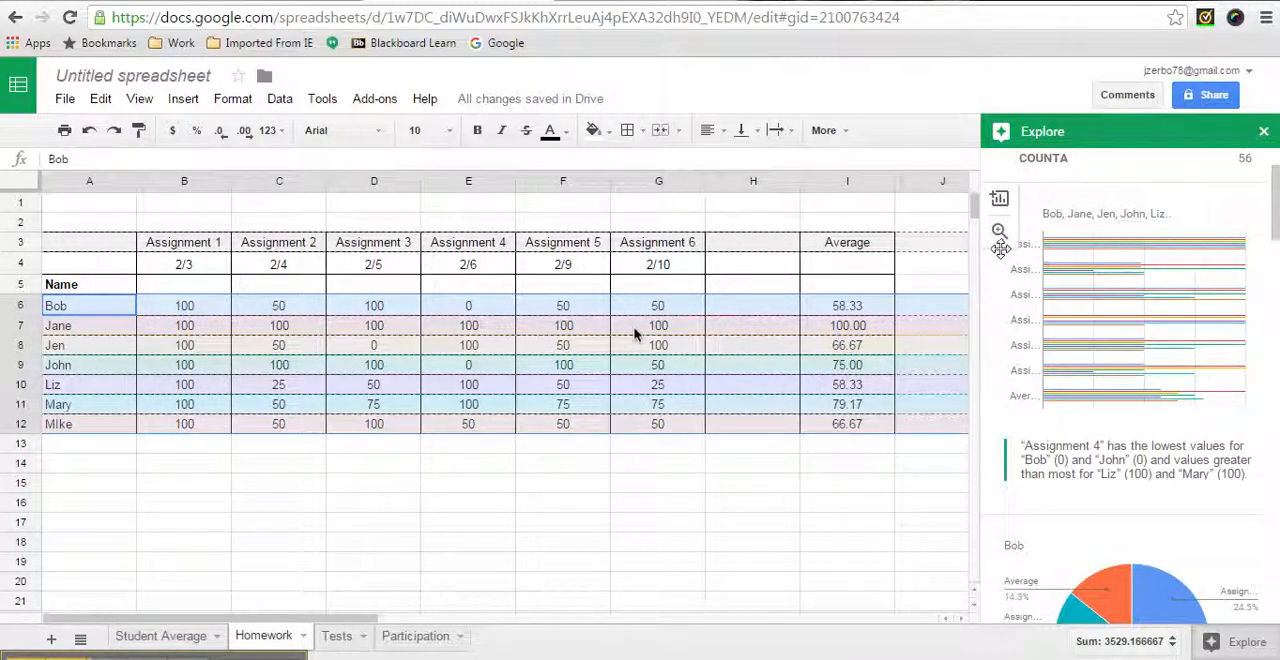
Enlarge the combined homework chart, browse the previews up to the sixth chart, and look through further suggestions in Explore
left_click(999, 232)
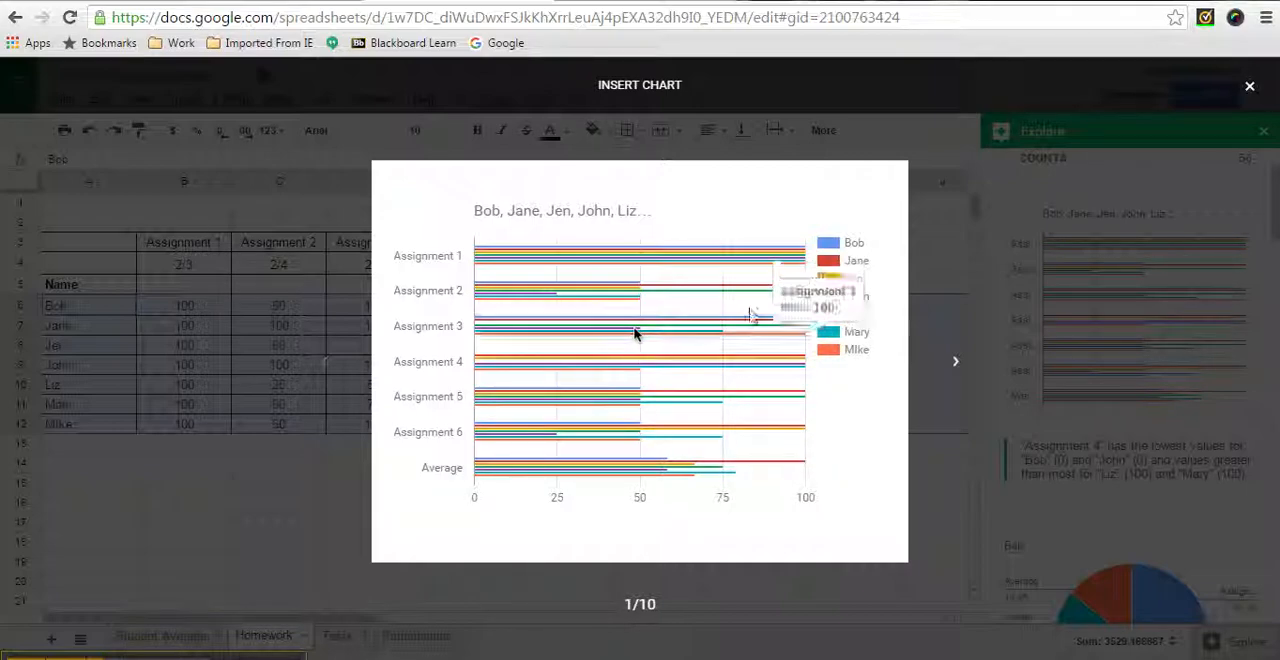
mouse_move(704, 286)
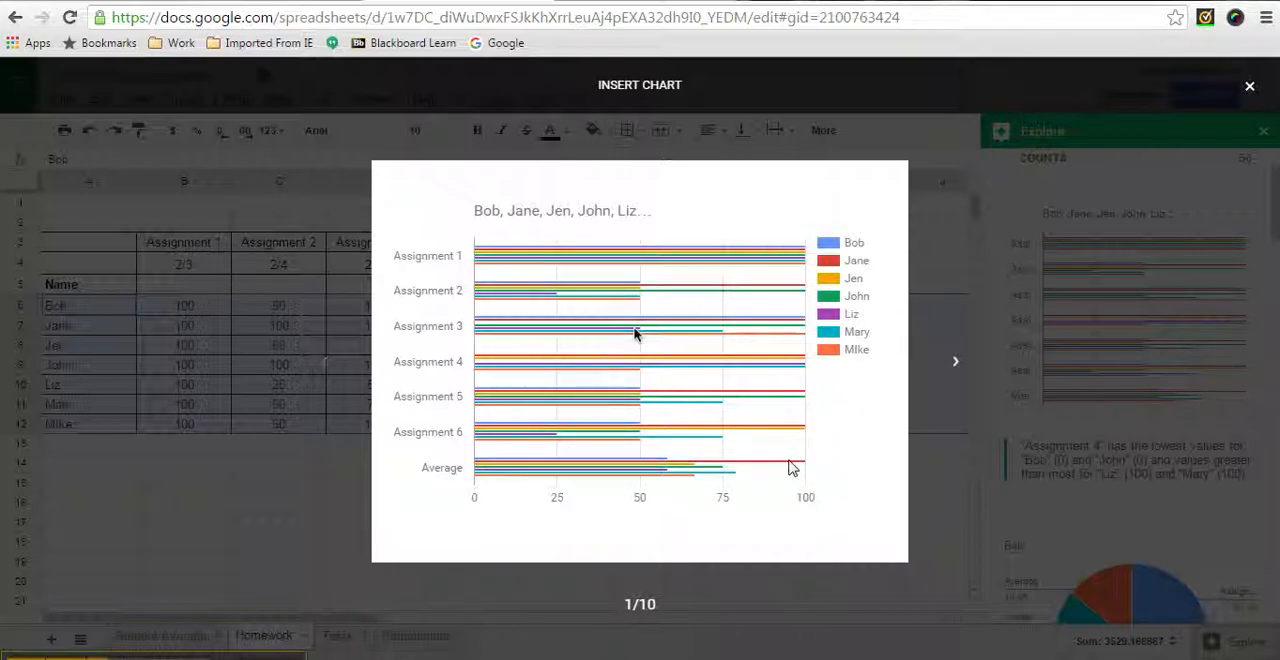
mouse_move(807, 469)
left_click(957, 365)
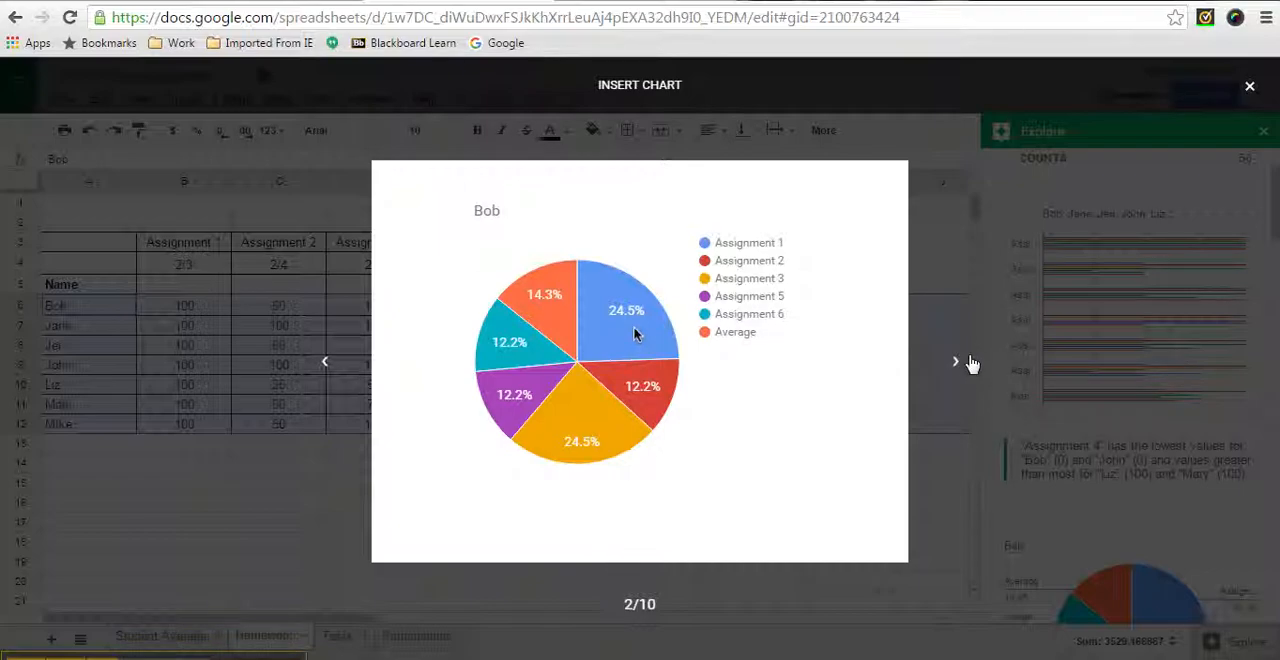
left_click(957, 368)
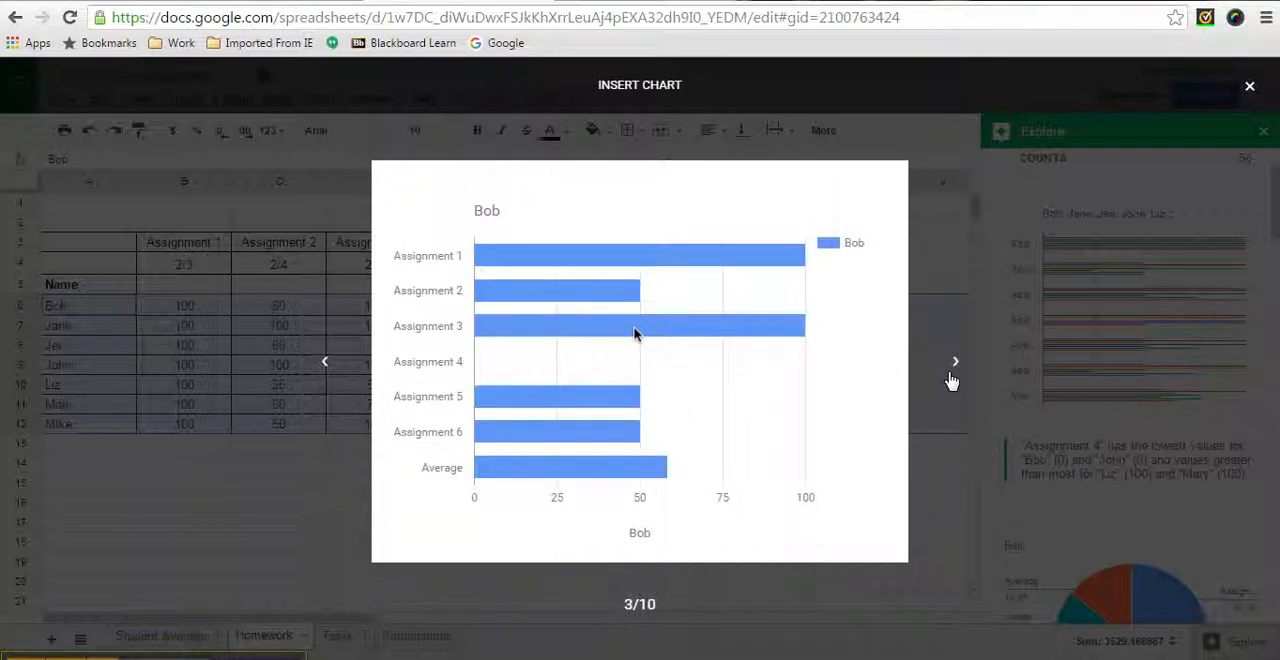
left_click(953, 381)
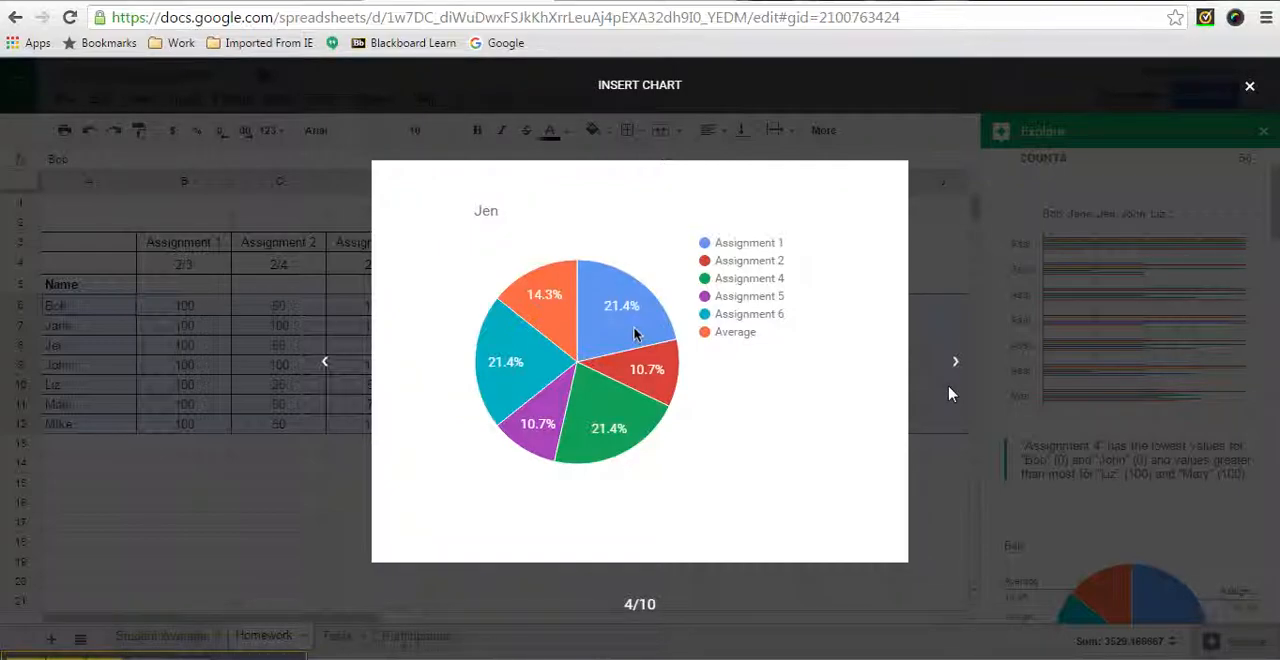
left_click(951, 394)
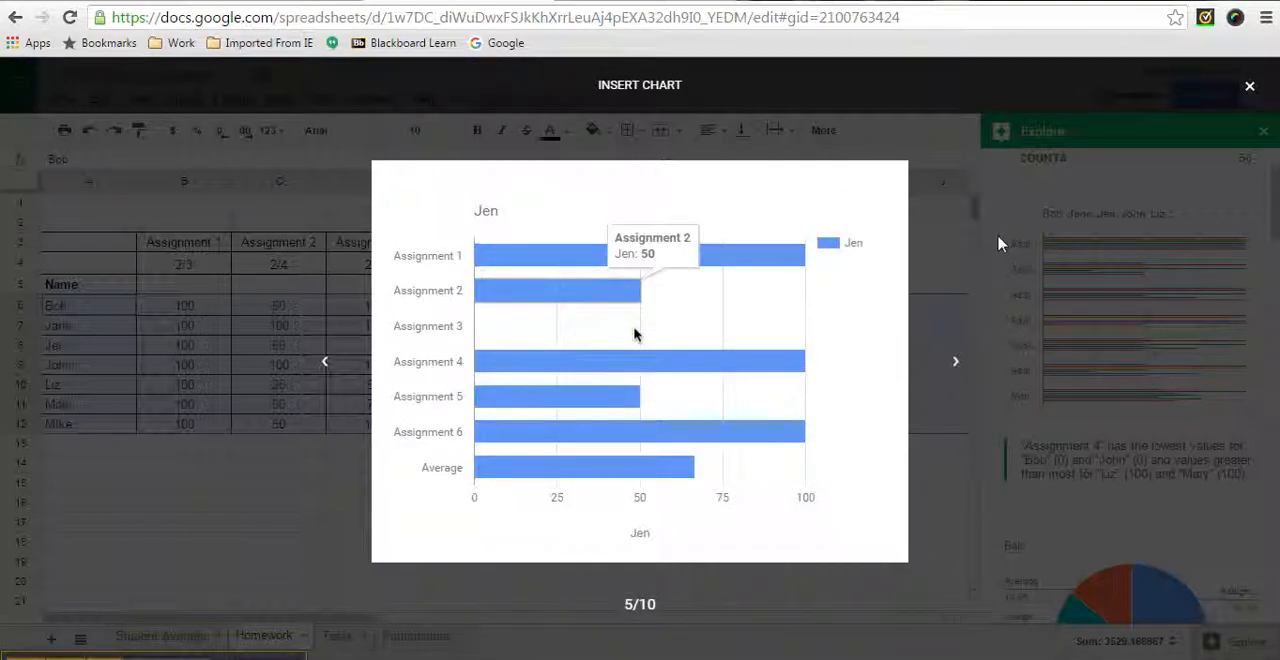
left_click(956, 366)
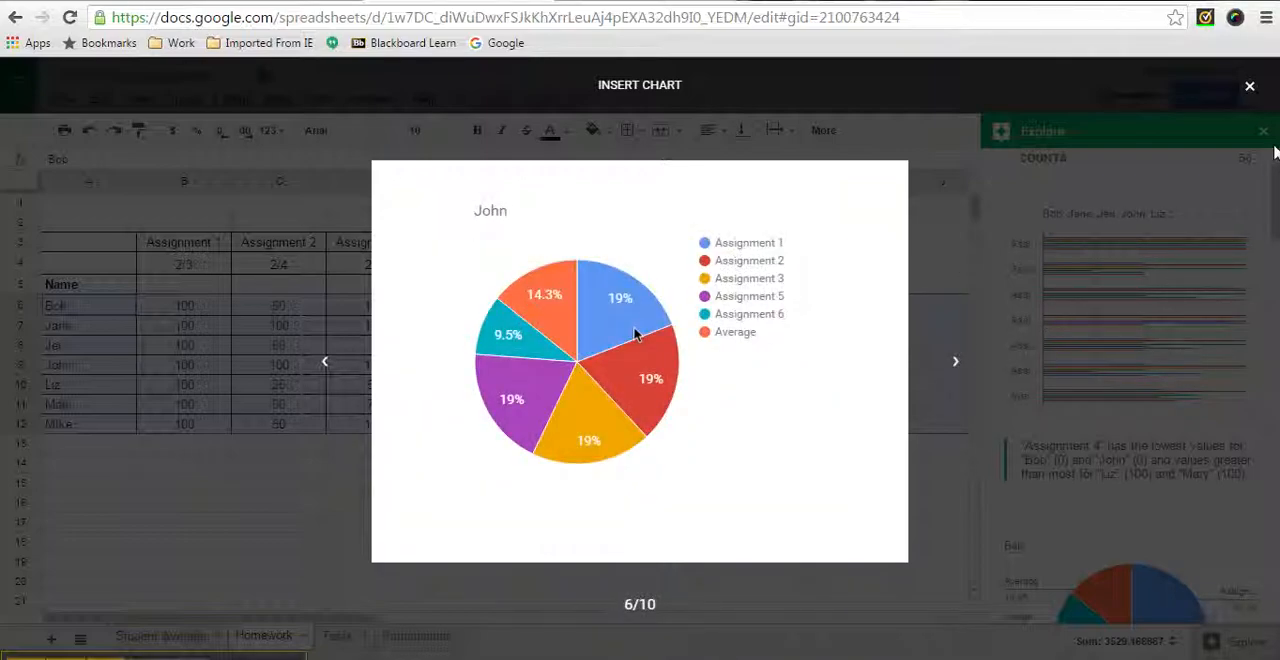
mouse_move(658, 325)
left_click(1248, 87)
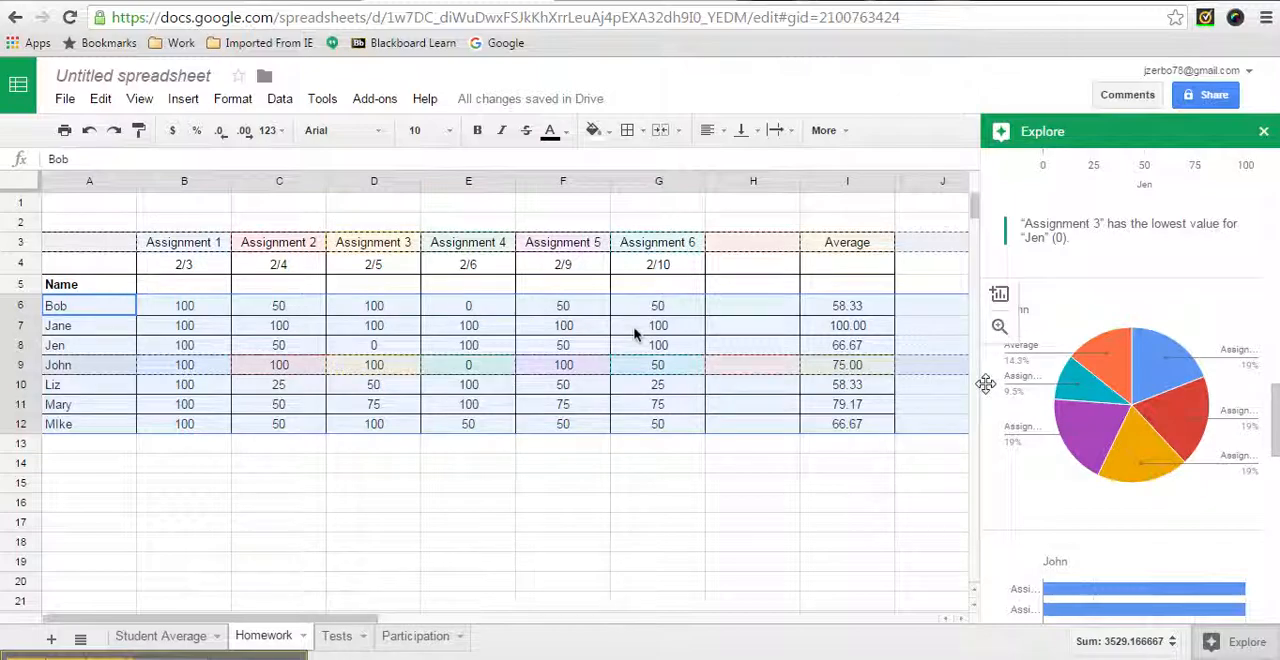
scroll(1126, 393, "down", 3)
scroll(1126, 393, "down", 4)
scroll(1130, 388, "up", 4)
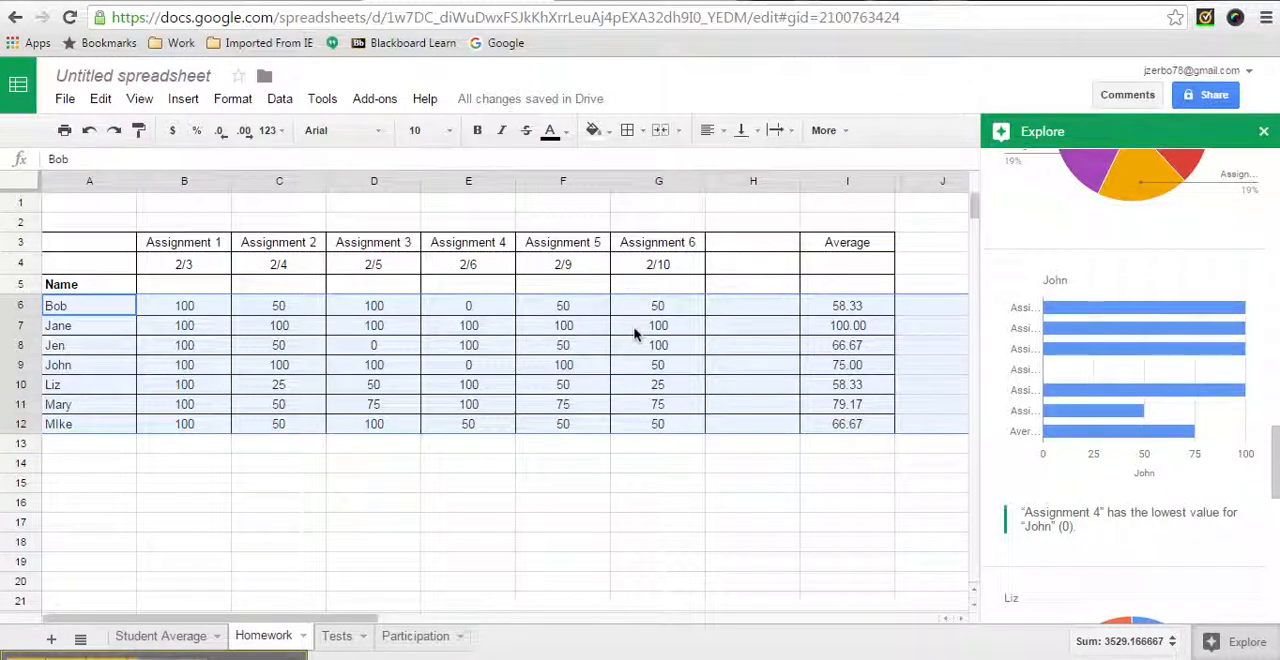
On the Tests sheet, select the Exam 3 scores in D6:D12 and review their statistics and suggested bar chart in Explore
left_click(338, 637)
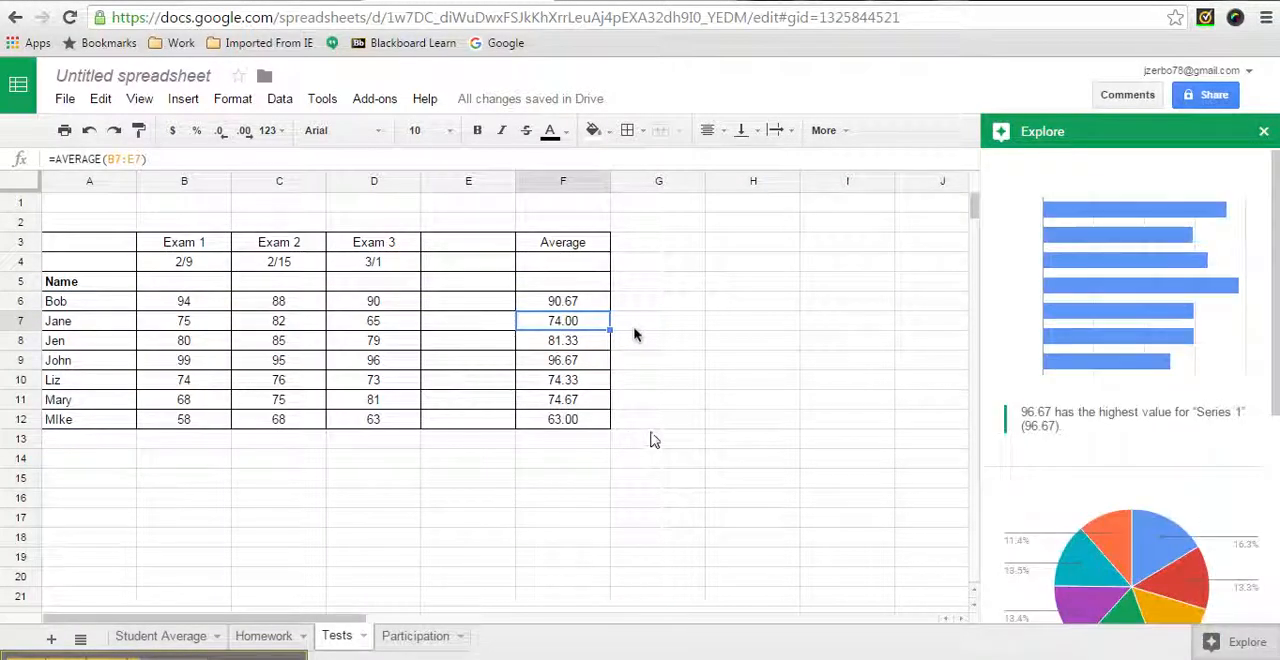
left_click_drag(368, 303, 355, 423)
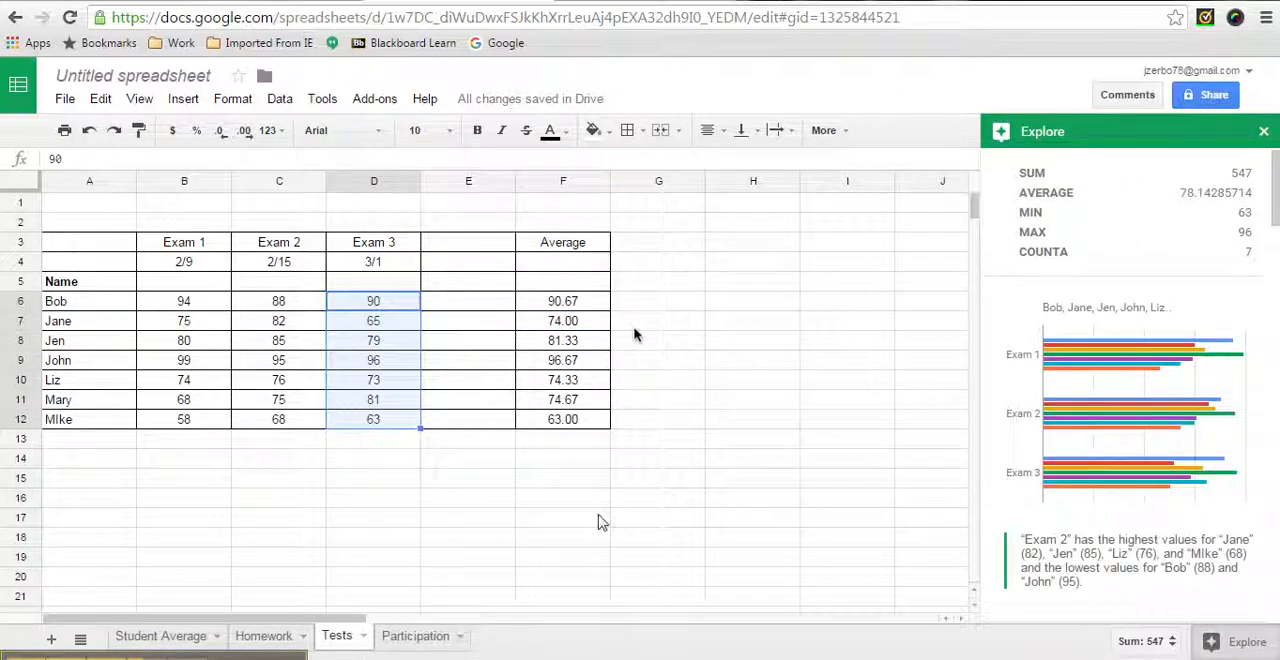
mouse_move(1174, 415)
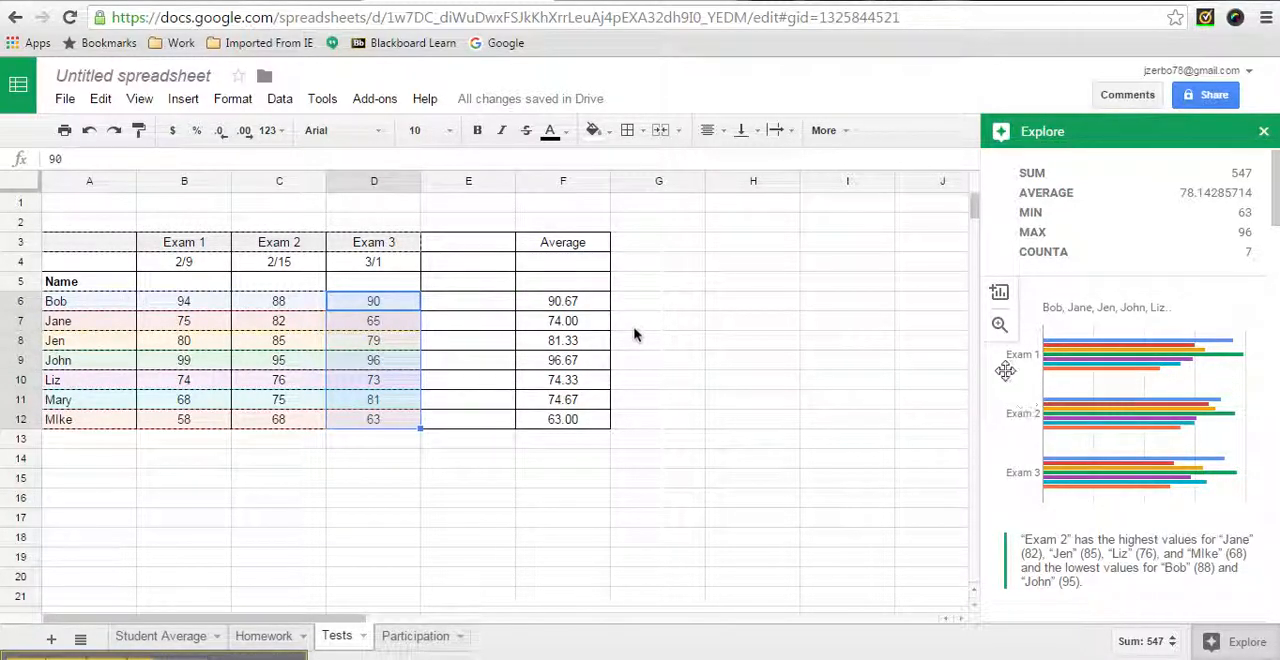
Examine enlarged previews of the exam comparison bar chart and the following pie chart, and close the preview and Explore
left_click(999, 324)
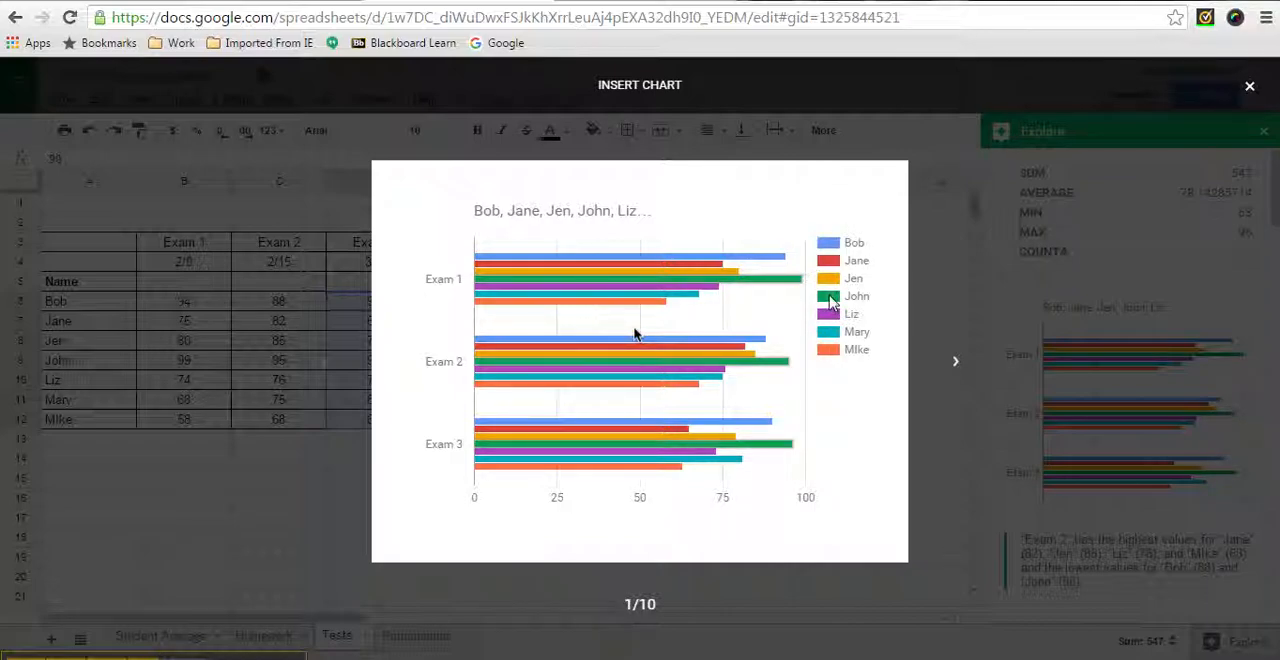
mouse_move(794, 288)
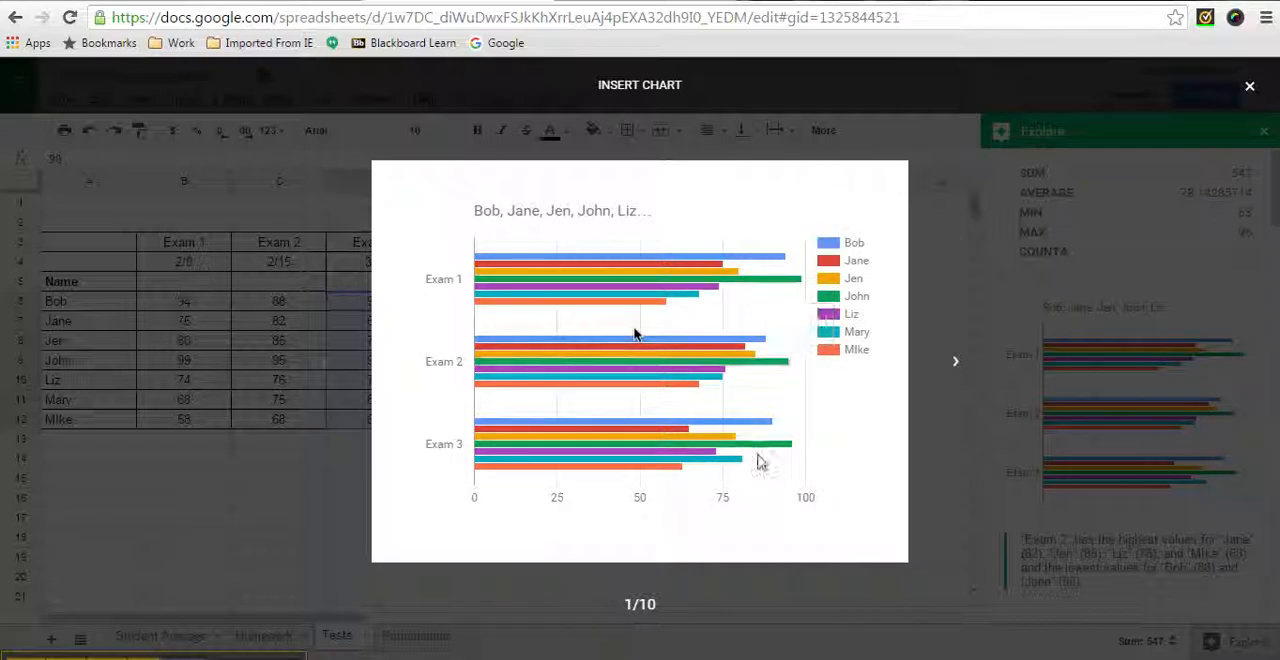
mouse_move(780, 440)
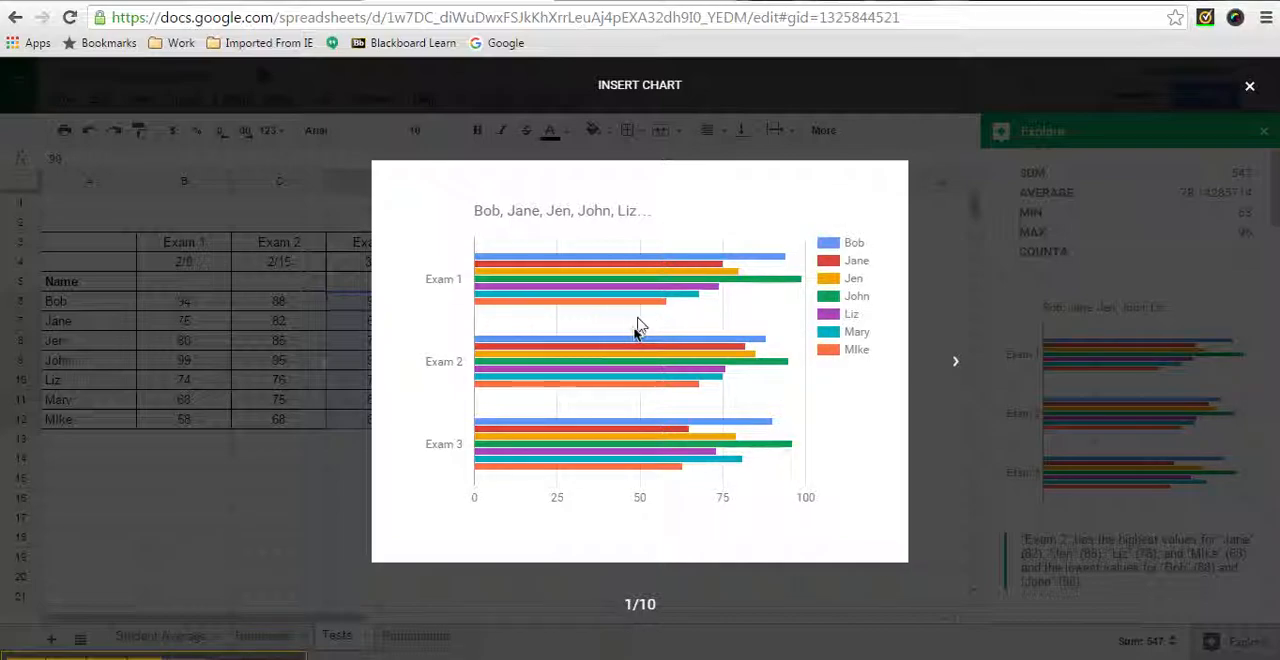
mouse_move(613, 312)
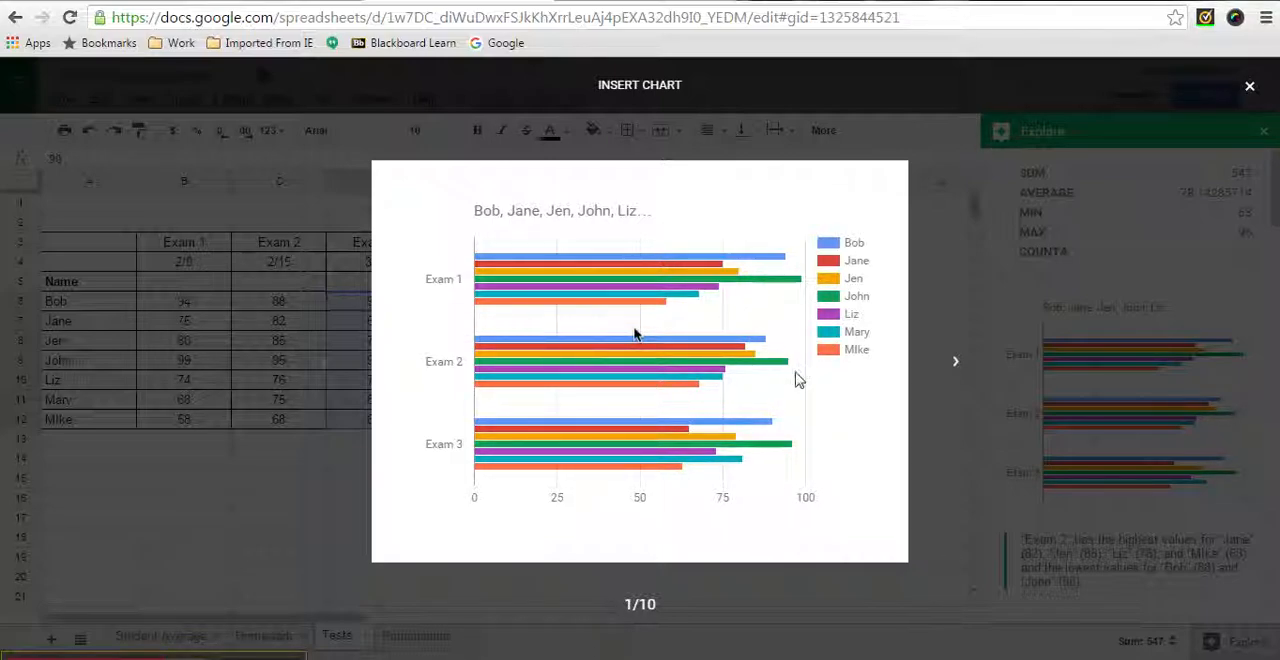
left_click(956, 366)
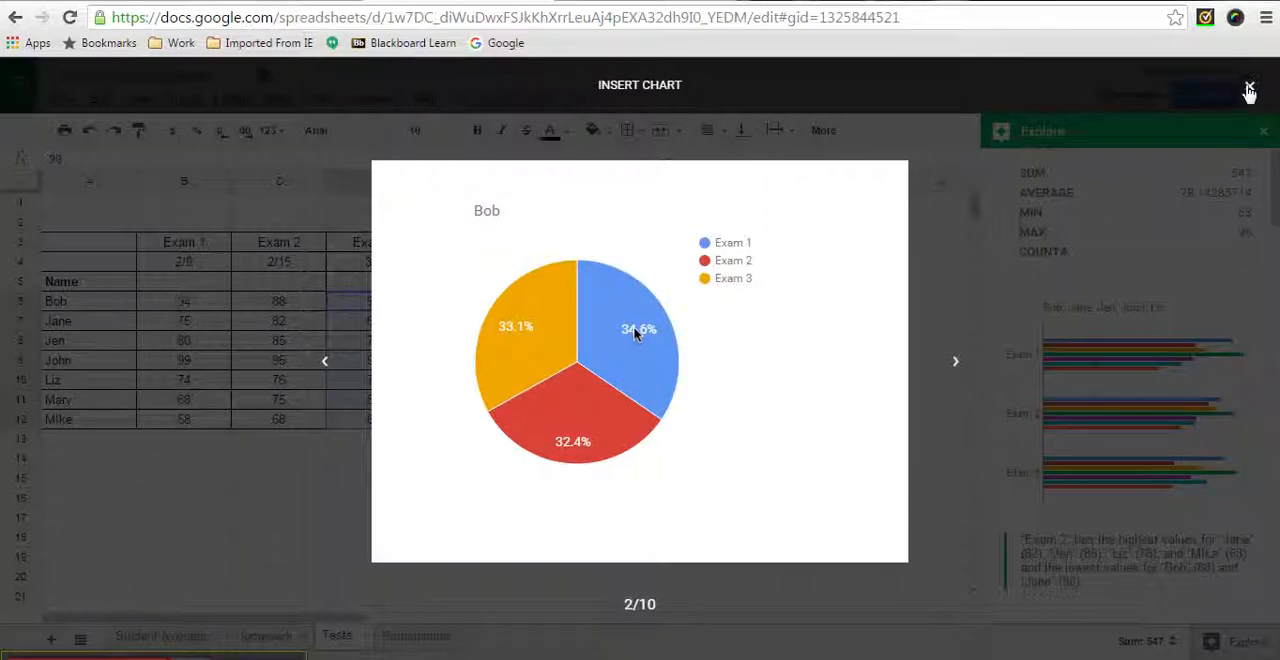
key("Escape")
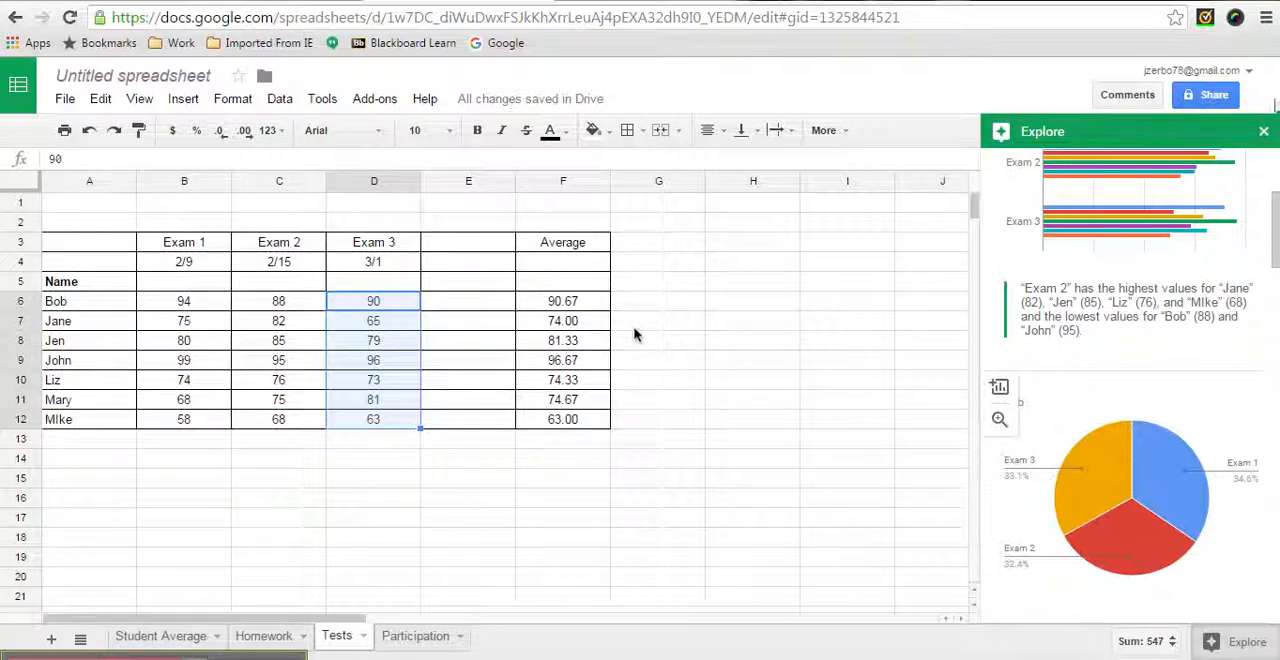
left_click(1264, 133)
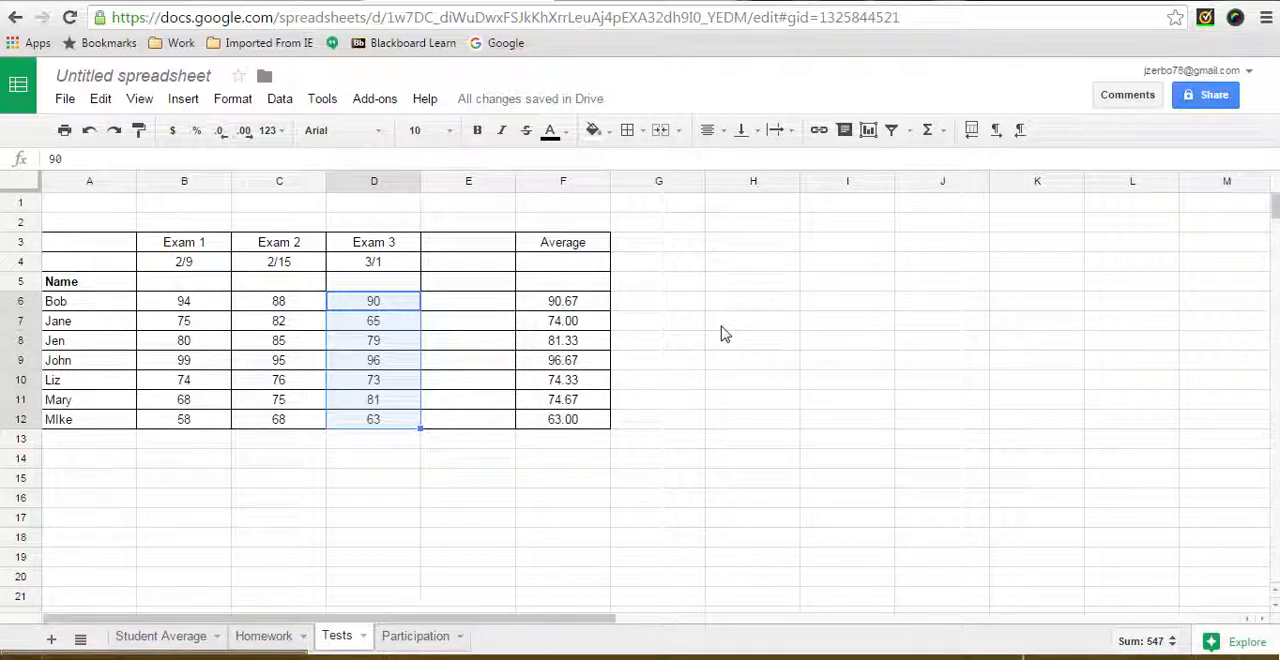
Check the students' exam averages in the Average column on the Tests sheet, from F6 down to F12
left_click(568, 305)
left_click(566, 323)
left_click(563, 342)
left_click(558, 362)
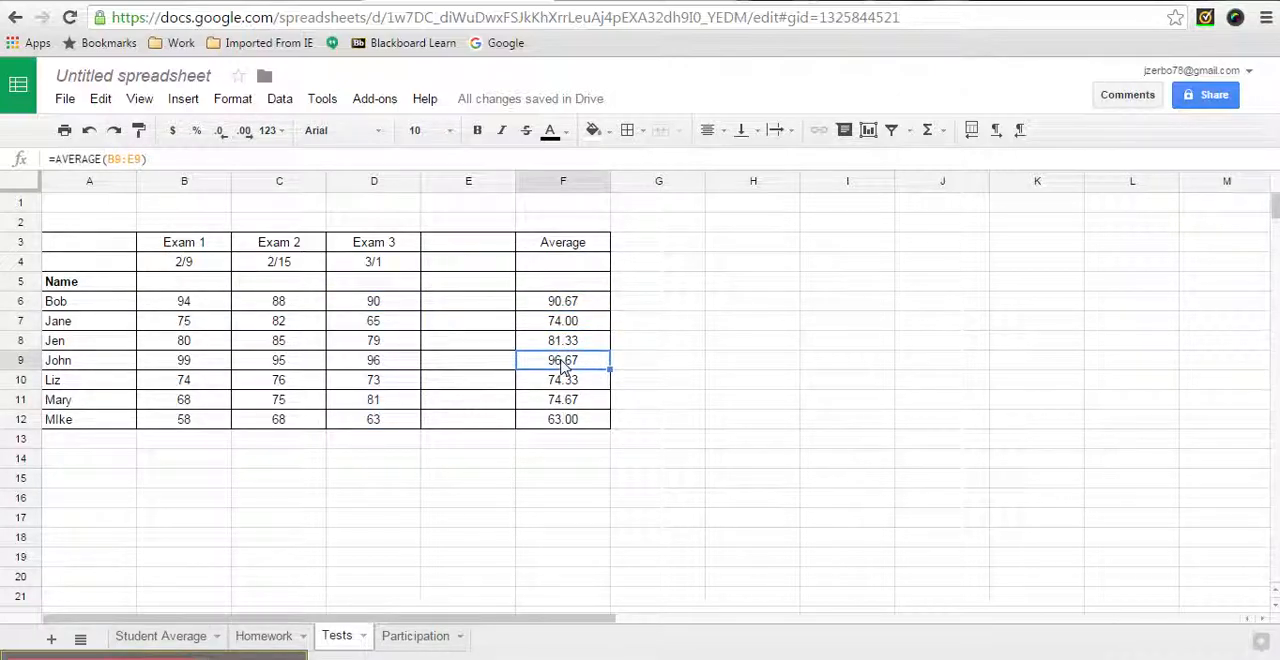
left_click(548, 402)
left_click(548, 424)
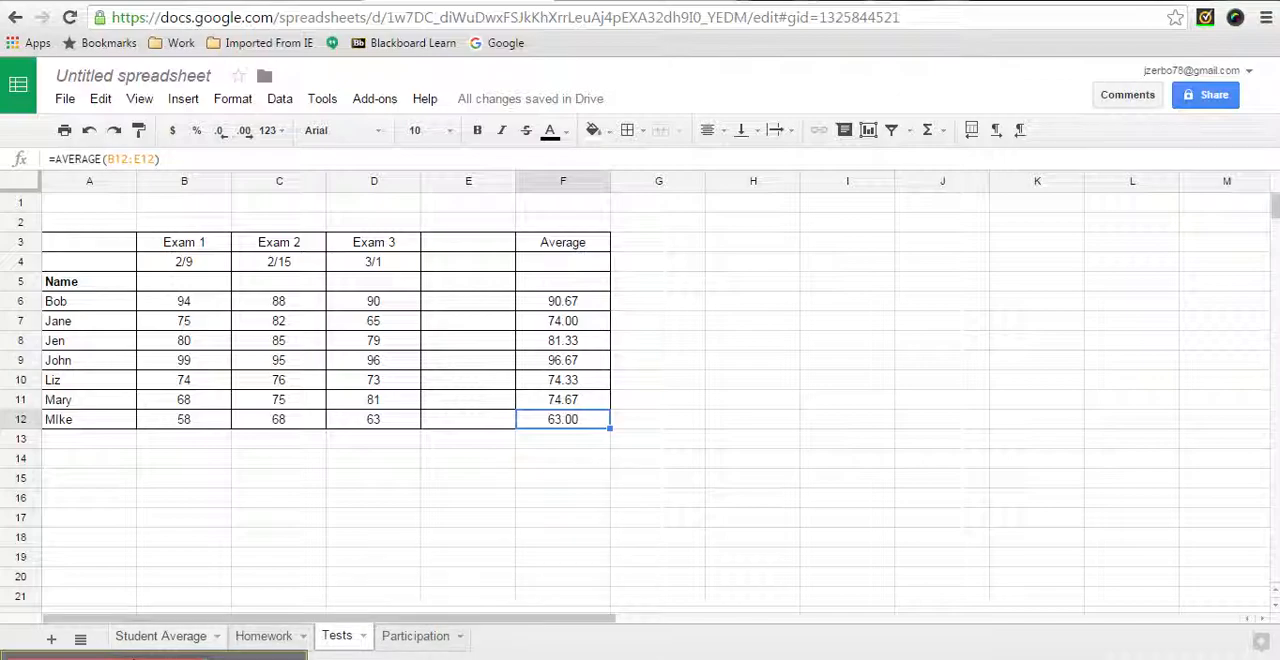
mouse_move(263, 597)
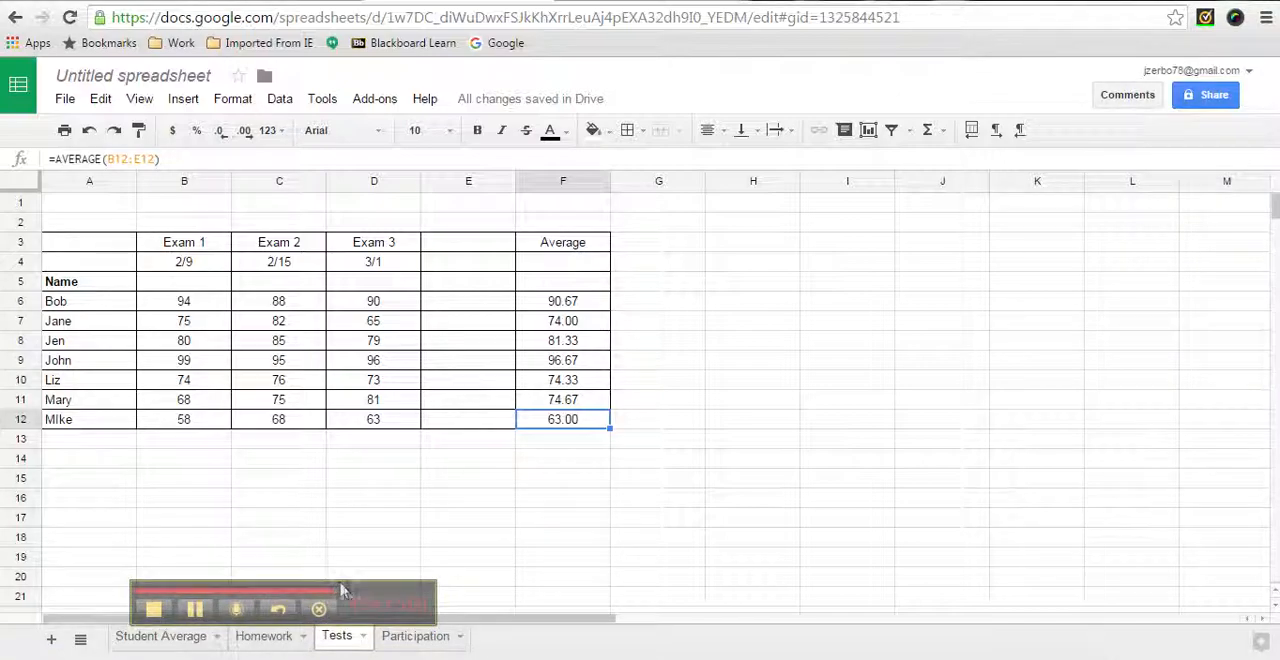